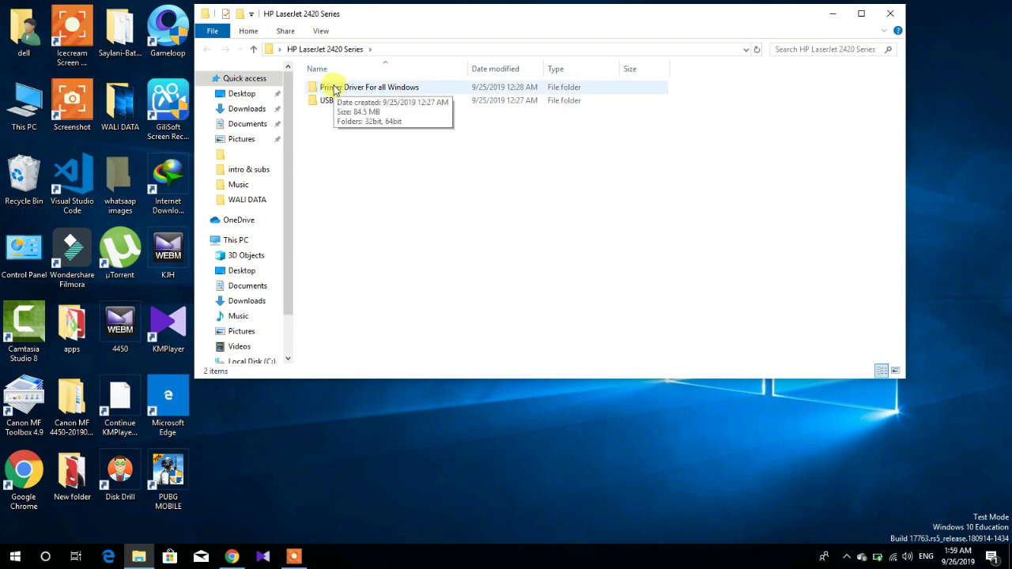
Open the Printer Driver For all Windows folder and check the computer's system type in its properties
double_click(334, 89)
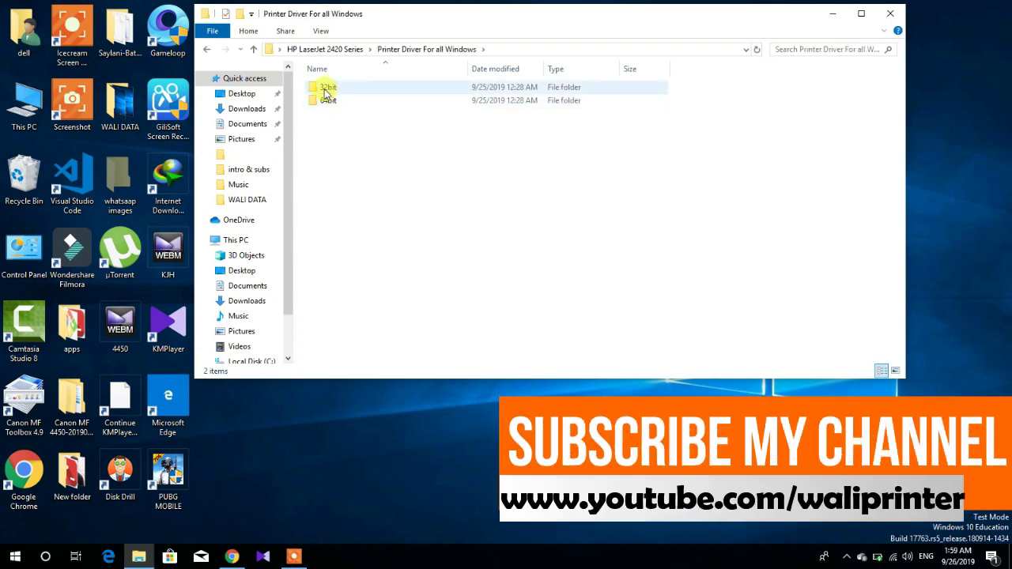
left_click(324, 90)
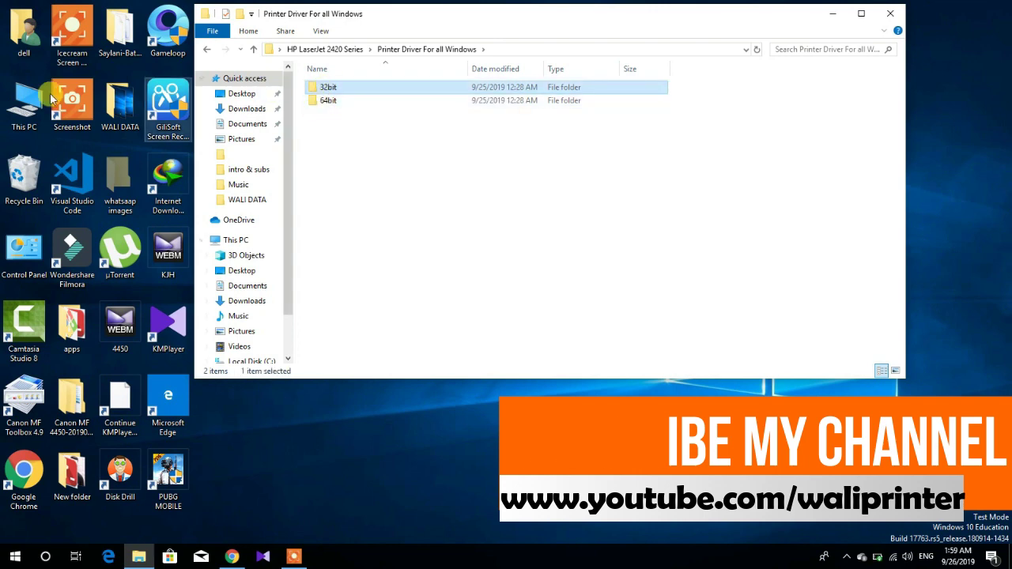
right_click(11, 109)
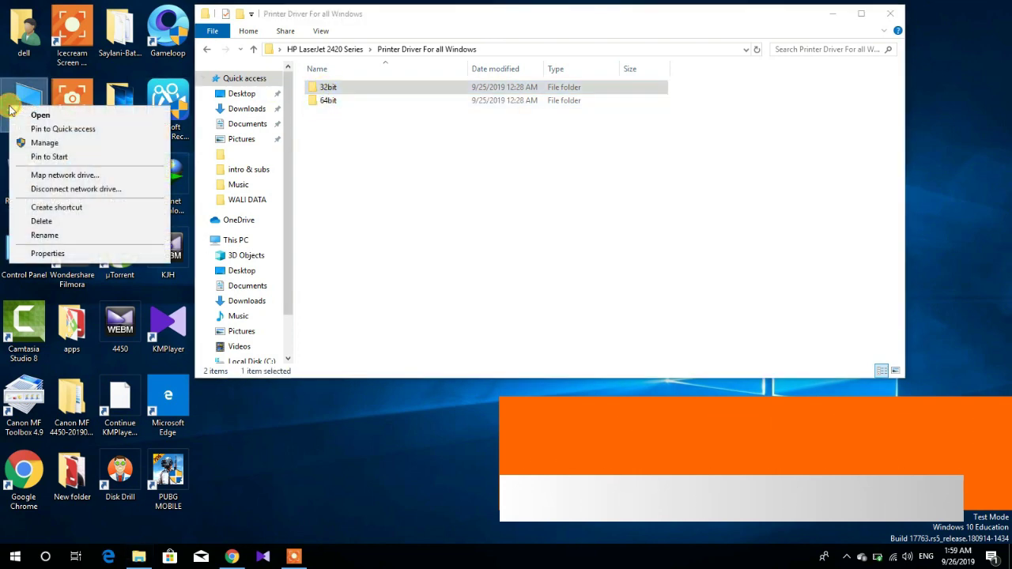
left_click(38, 253)
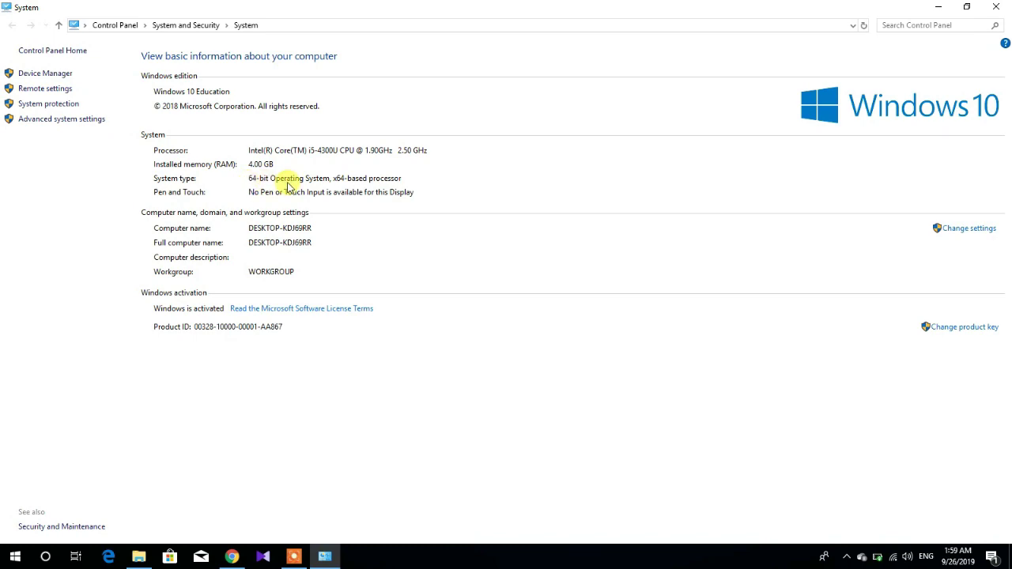
left_click(938, 7)
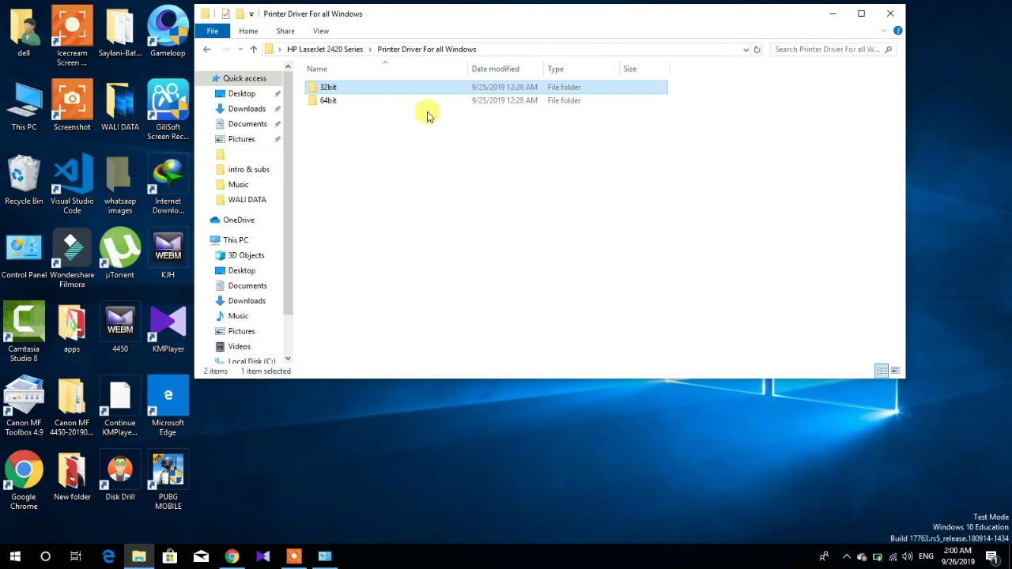
Run upd-pcl5-x64-5.7.0.16448 from the 64bit folder and unzip its files to the default folder
double_click(328, 101)
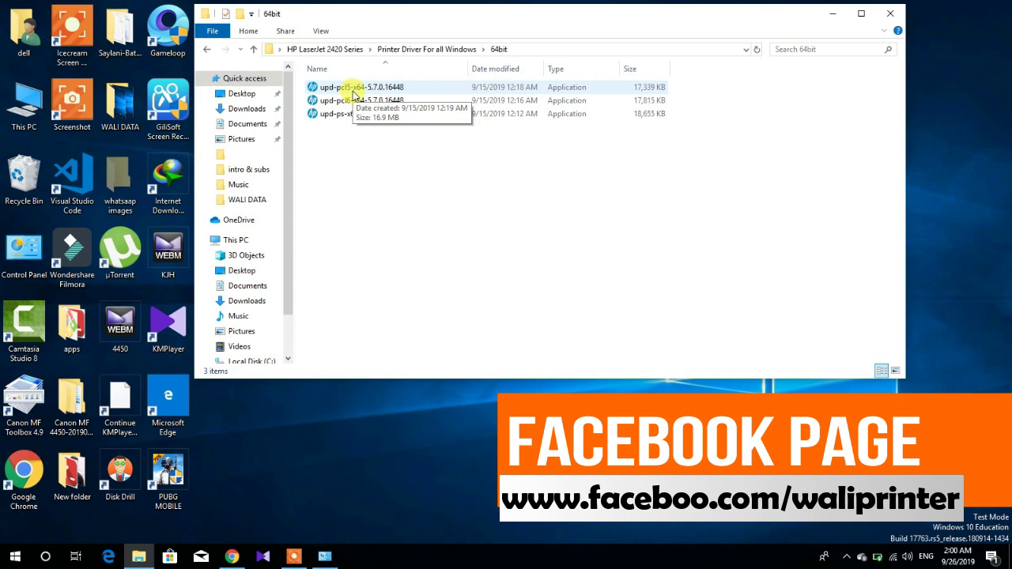
double_click(353, 92)
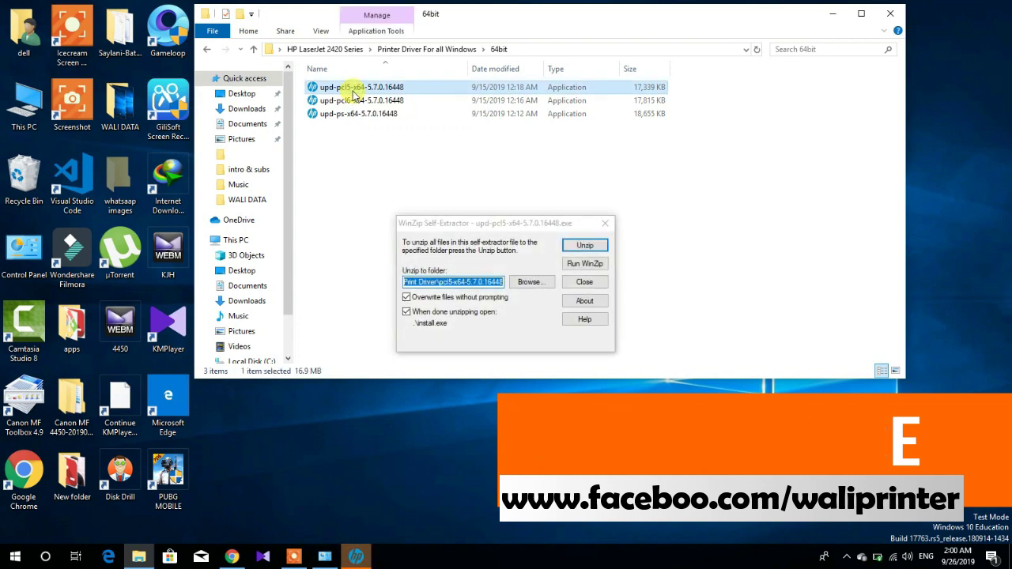
left_click(584, 245)
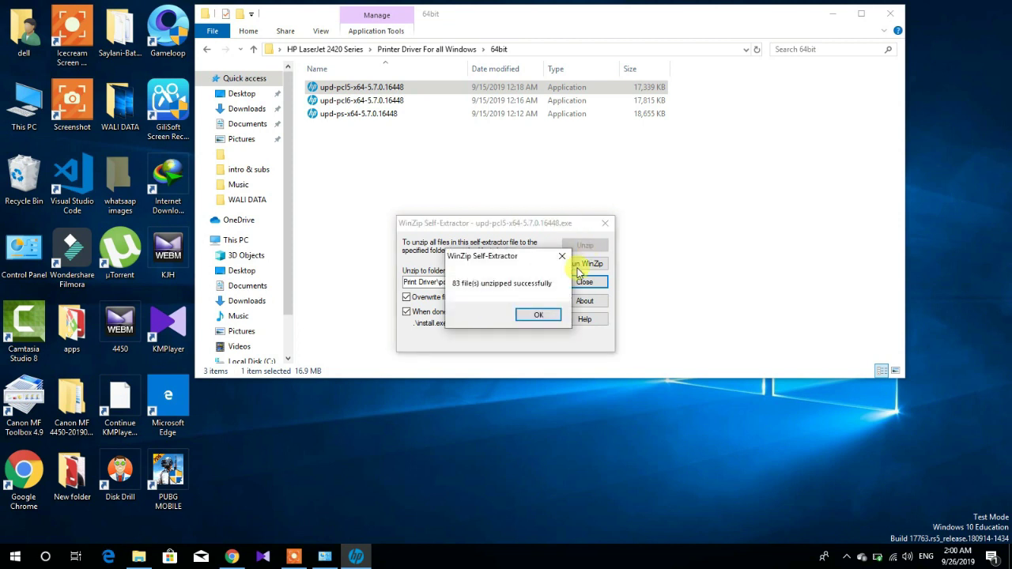
left_click(539, 315)
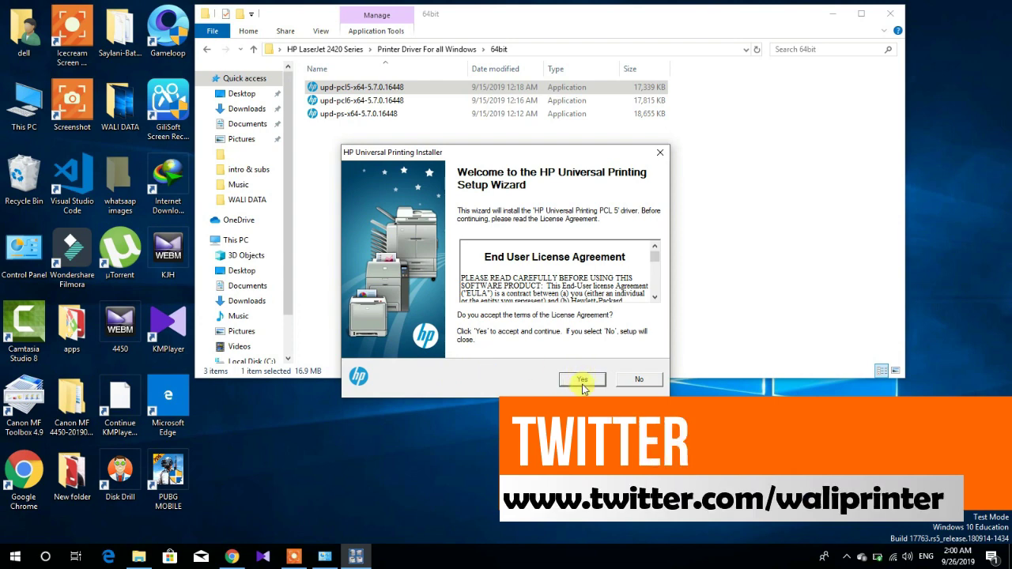
Accept the license agreement and install the HP Universal Printing PCL 5 driver in USB mode - Plug and Play
left_click(582, 383)
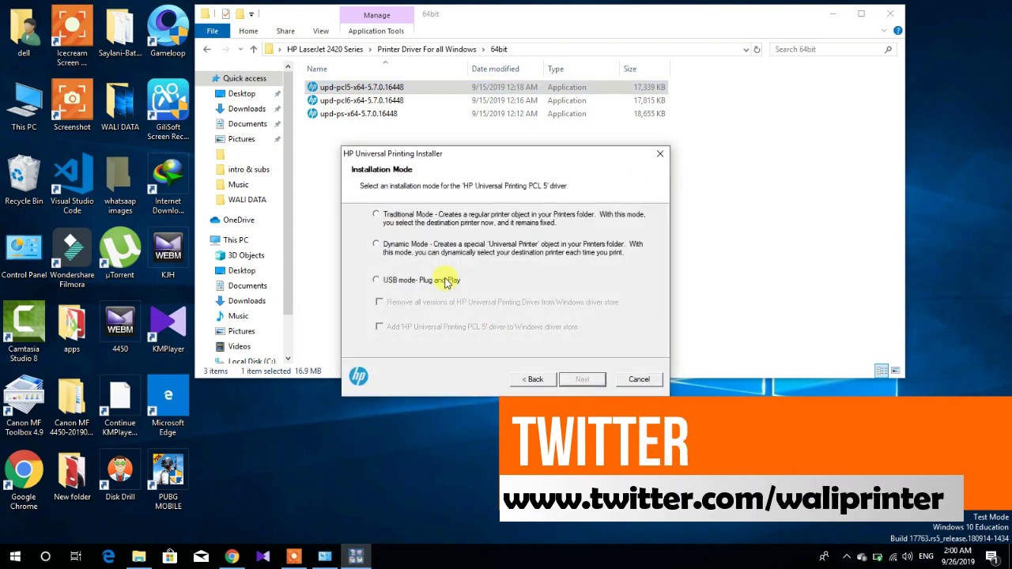
left_click(417, 283)
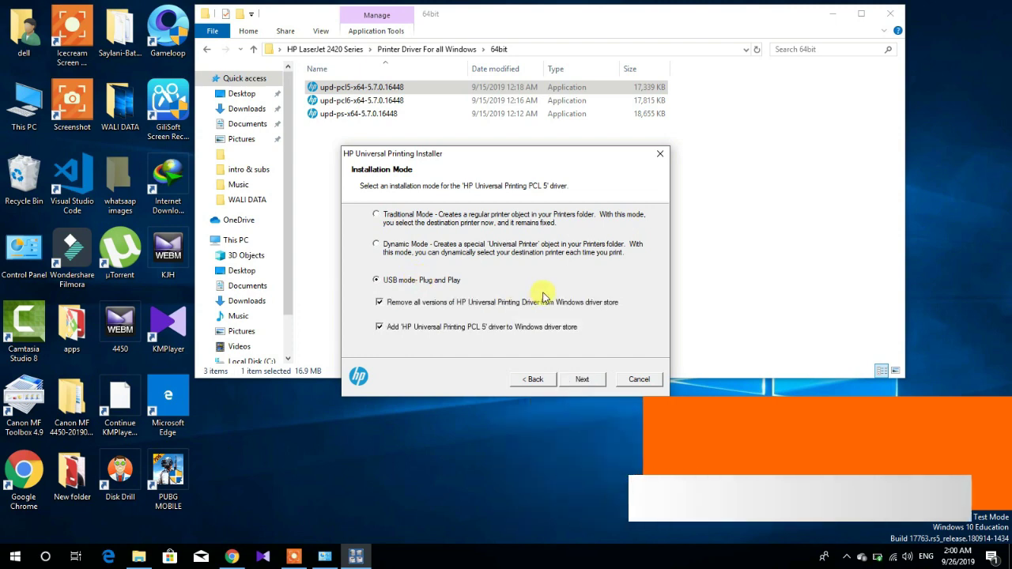
left_click(583, 380)
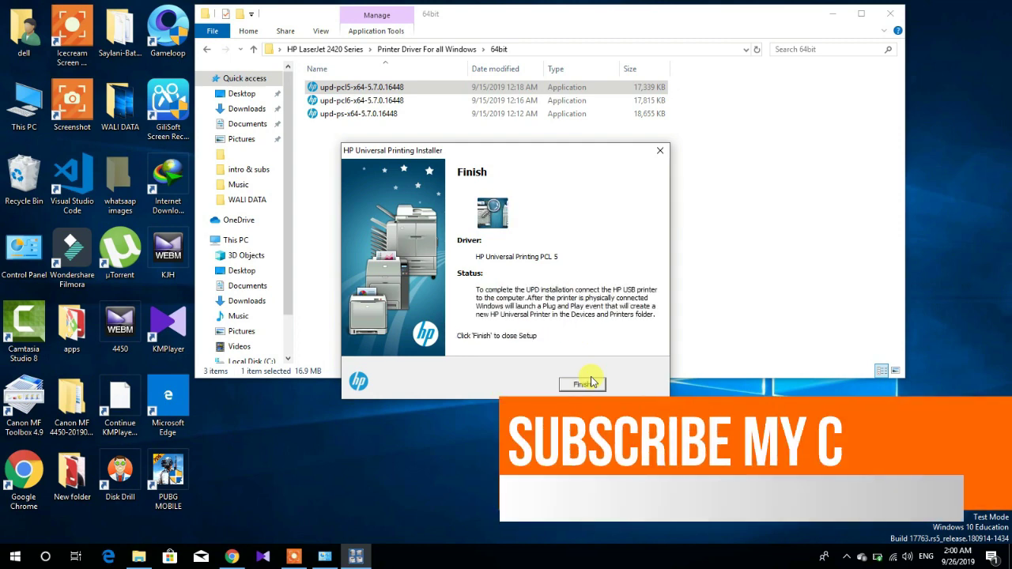
left_click(585, 383)
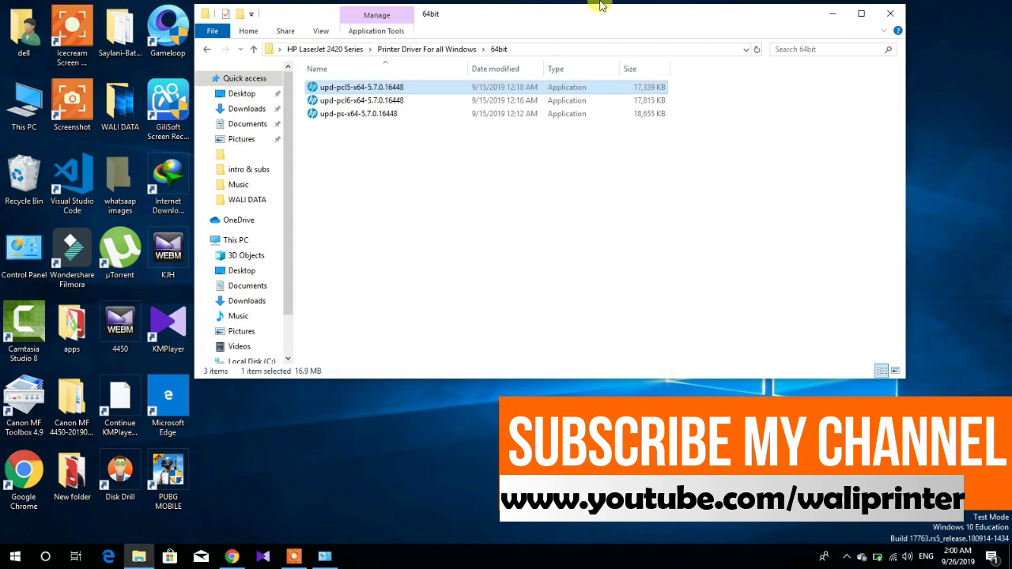
Run the Dot4x64 installer from the USB Driver For win 8 or 10 folder
left_click(206, 49)
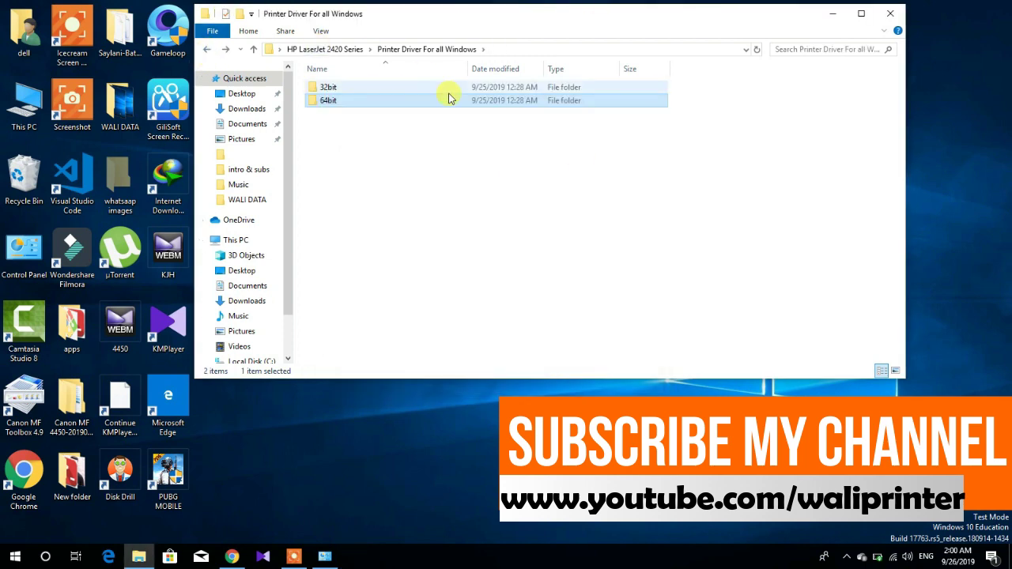
left_click(206, 51)
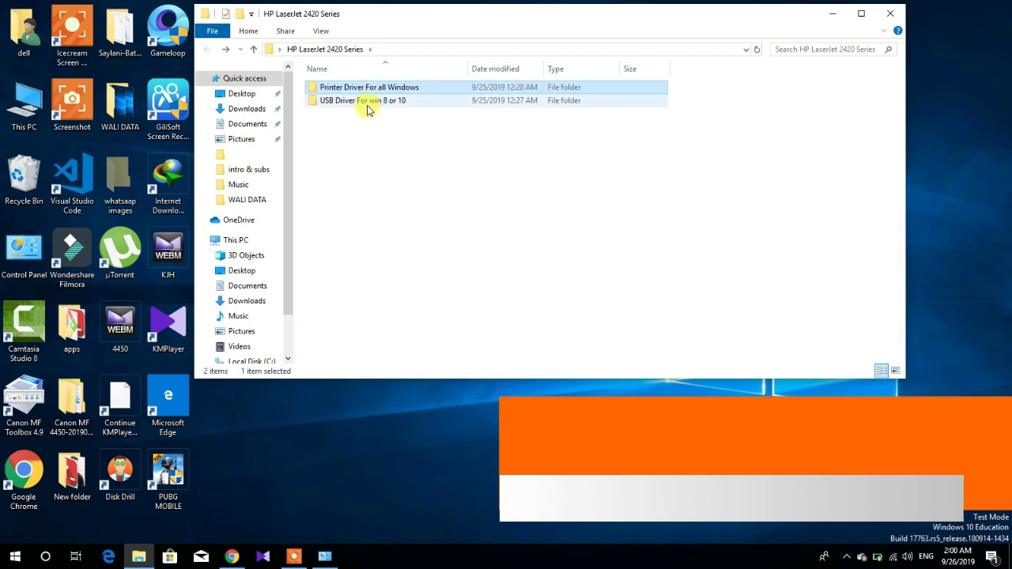
double_click(365, 100)
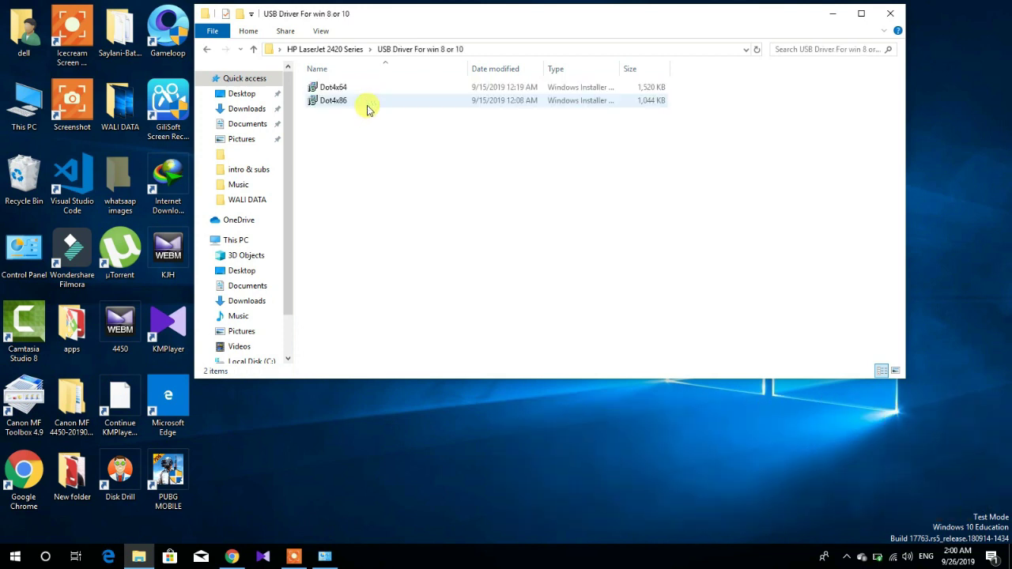
double_click(336, 89)
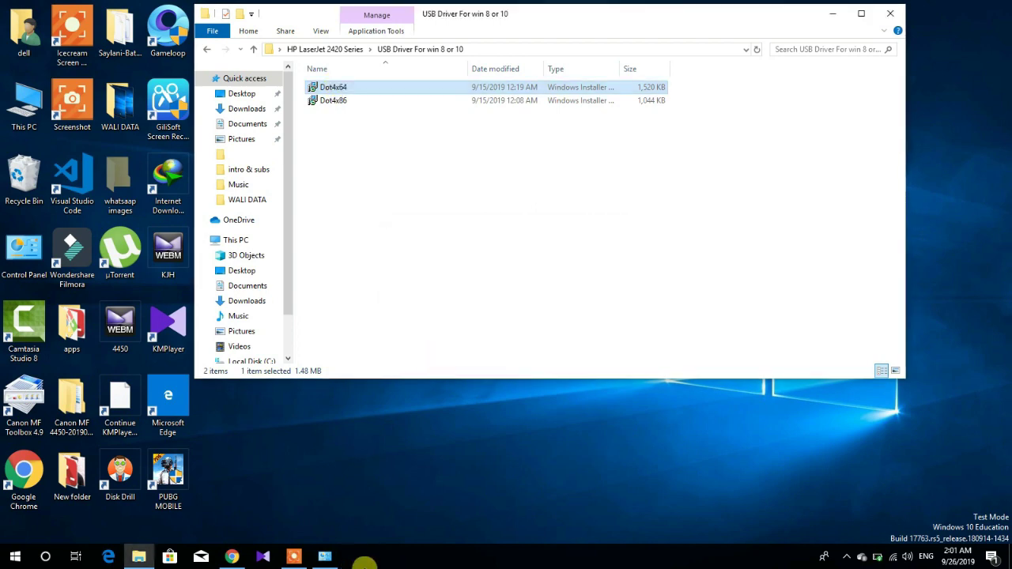
Close the System window and open Devices and Printers from the Control Panel
mouse_move(322, 562)
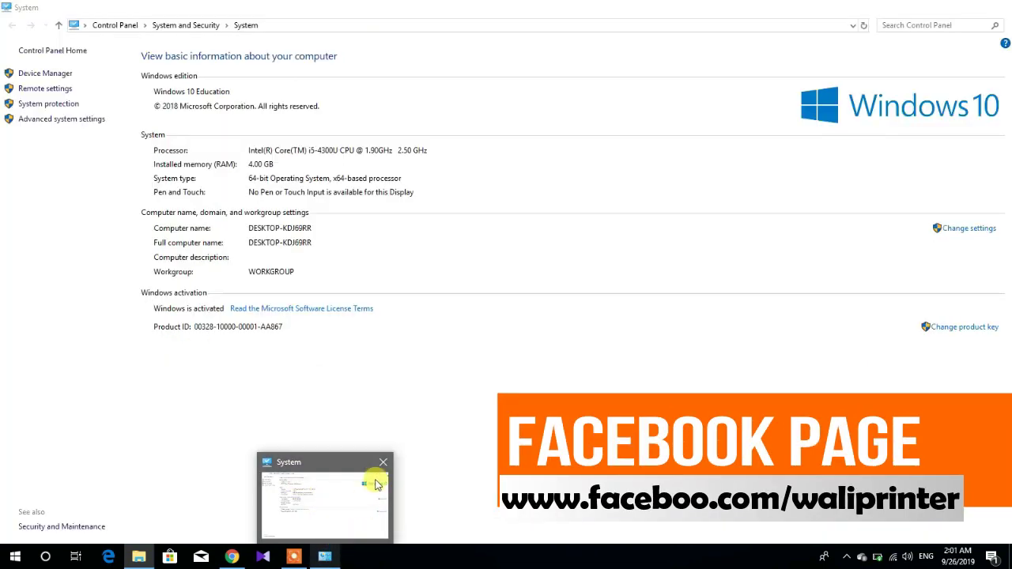
left_click(384, 469)
double_click(28, 253)
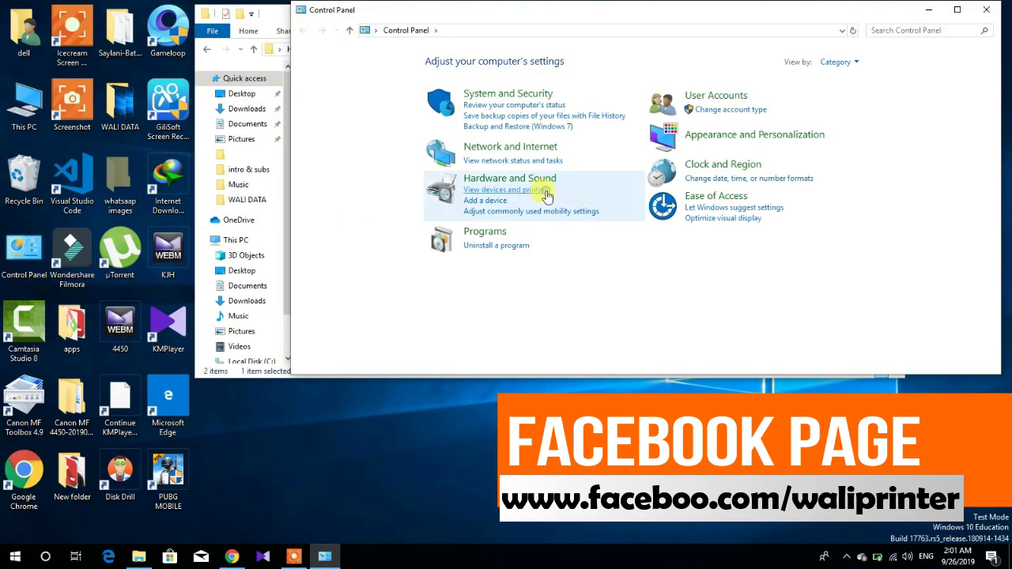
left_click(545, 189)
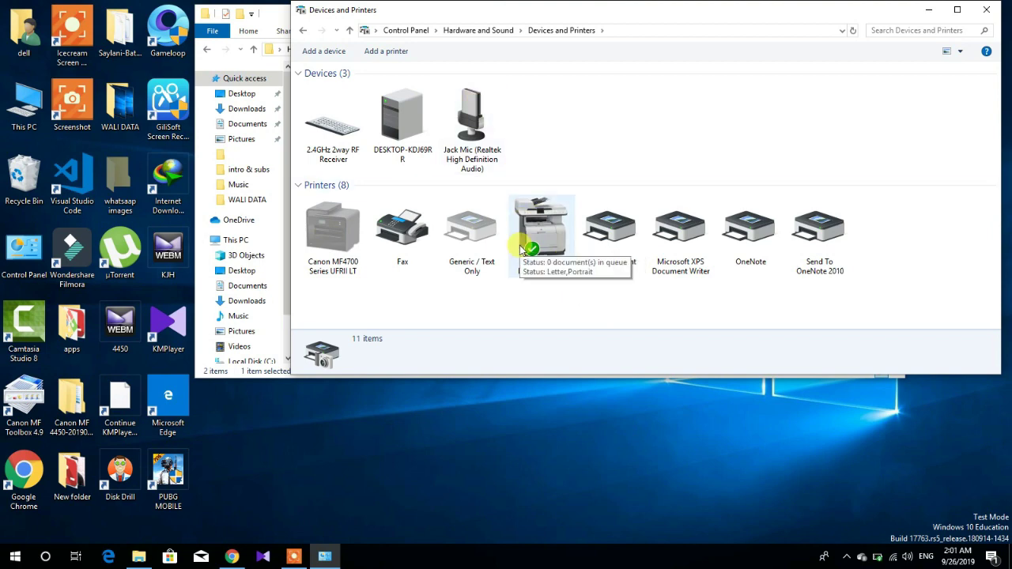
Start adding an unlisted printer as a local or network printer with manual settings
left_click(388, 52)
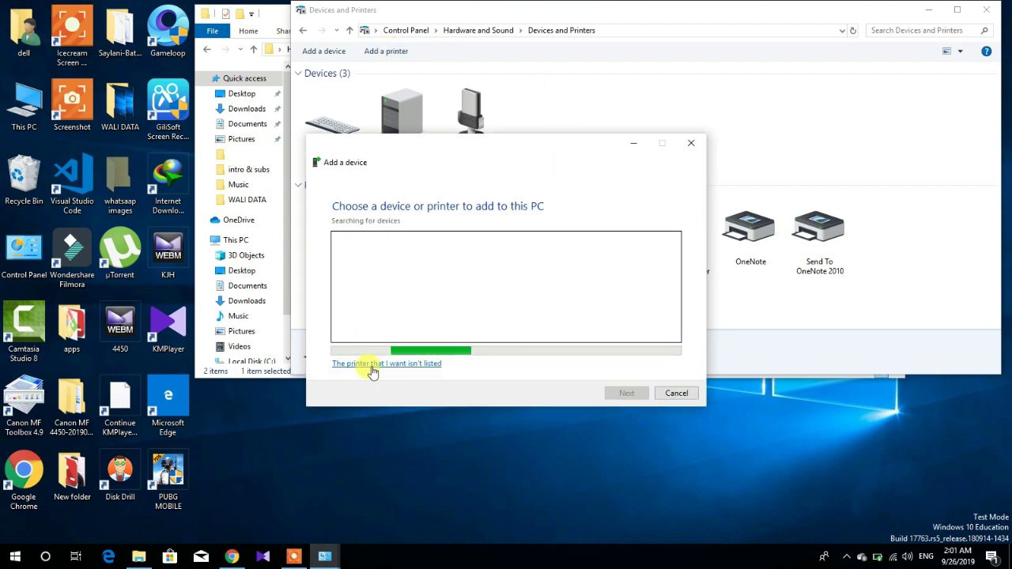
left_click(372, 365)
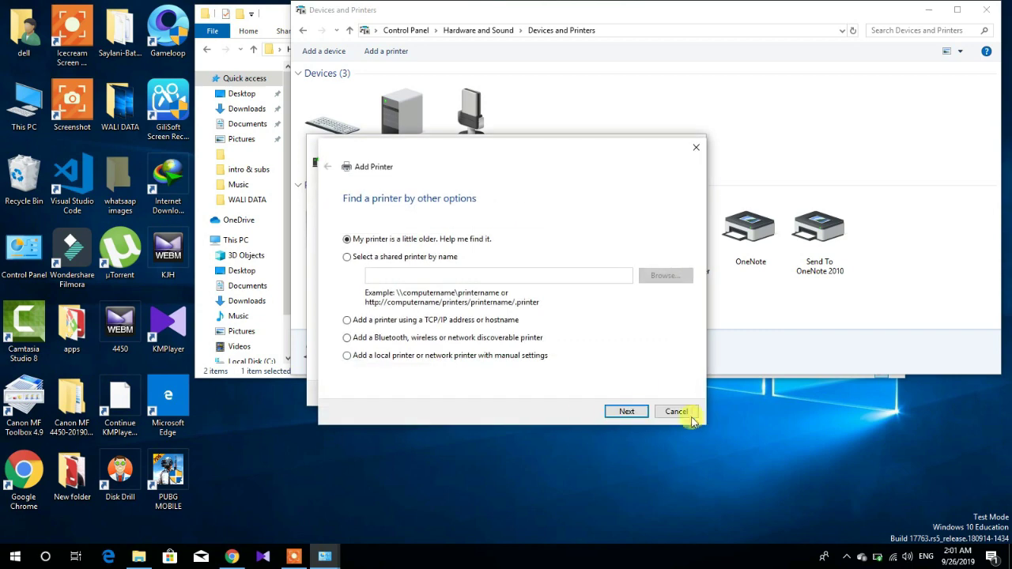
left_click(515, 361)
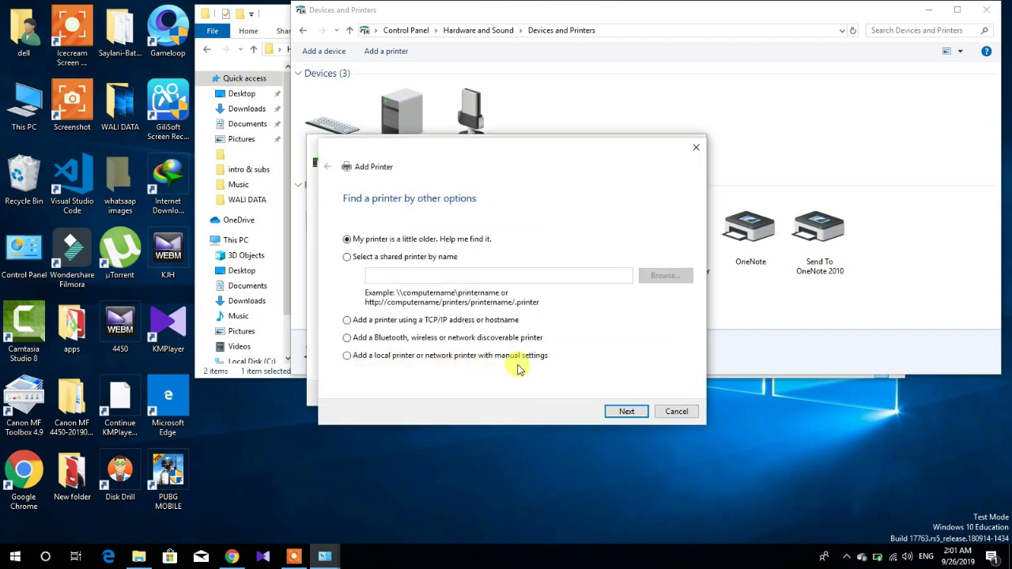
left_click(633, 411)
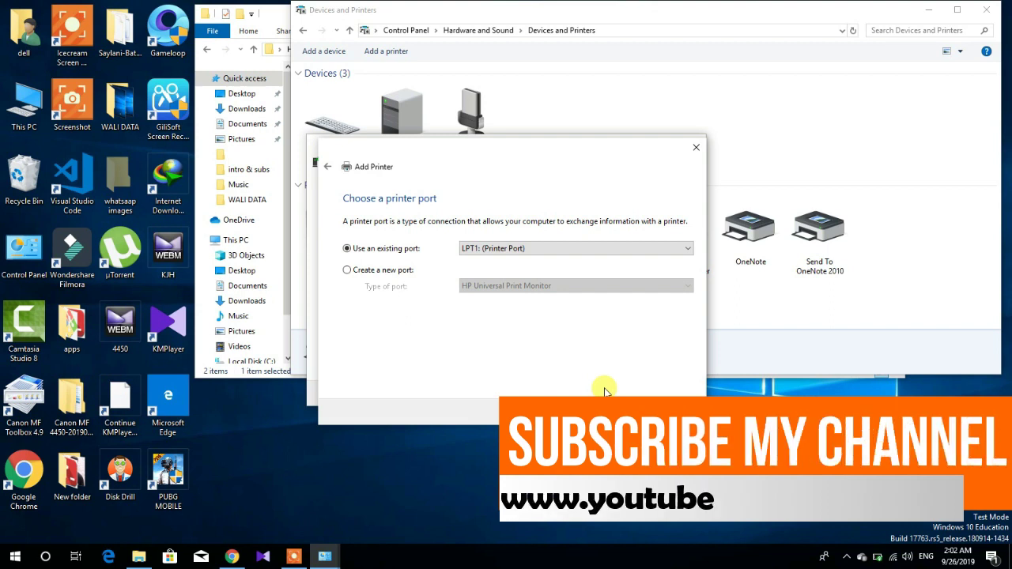
Assign the existing port Dot4 001 (Local Port) to the new printer
left_click(550, 250)
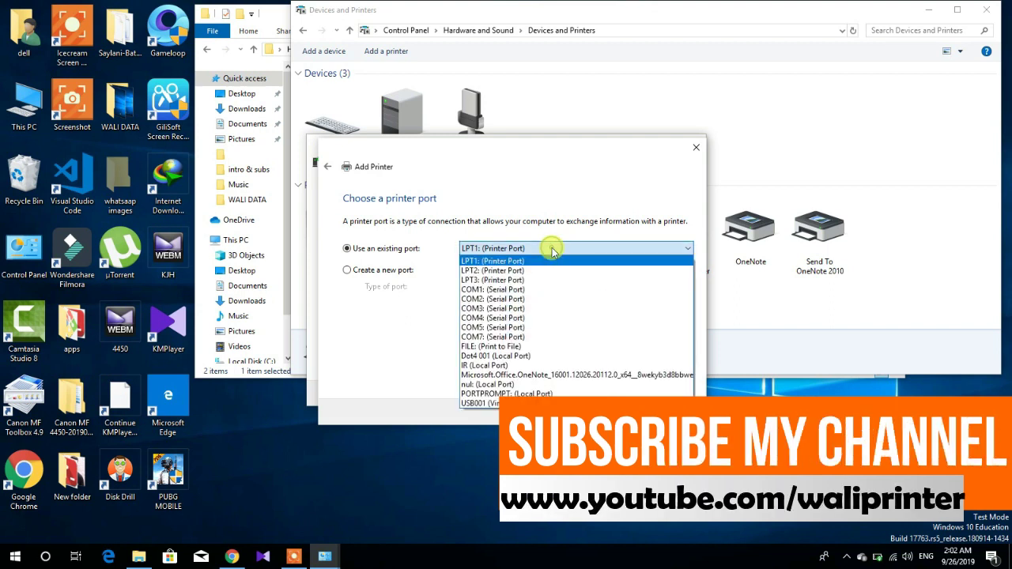
left_click(470, 355)
left_click(630, 411)
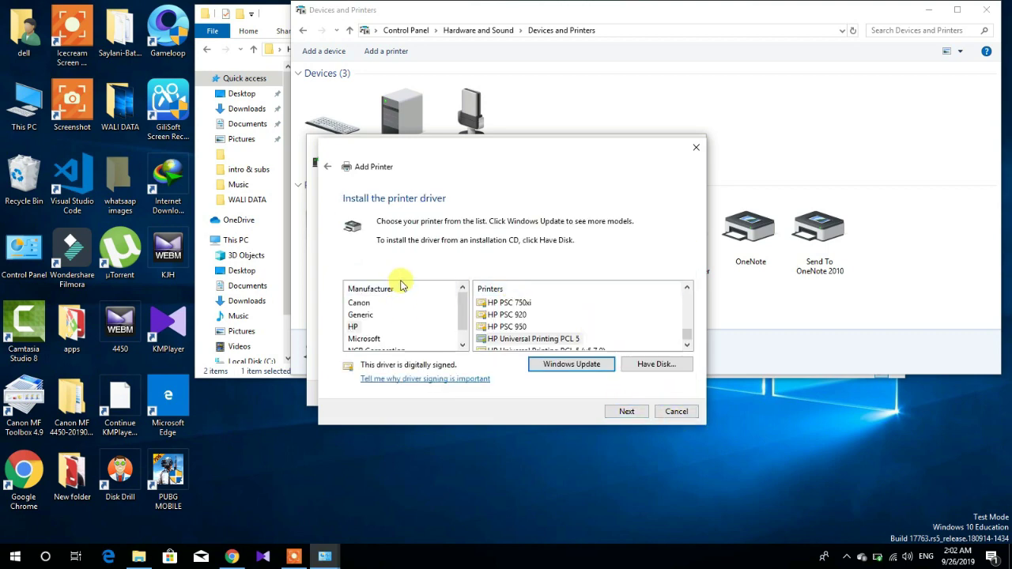
Choose the HP Universal Printing PCL 5 driver from manufacturer HP and keep the currently installed driver version
left_click(354, 327)
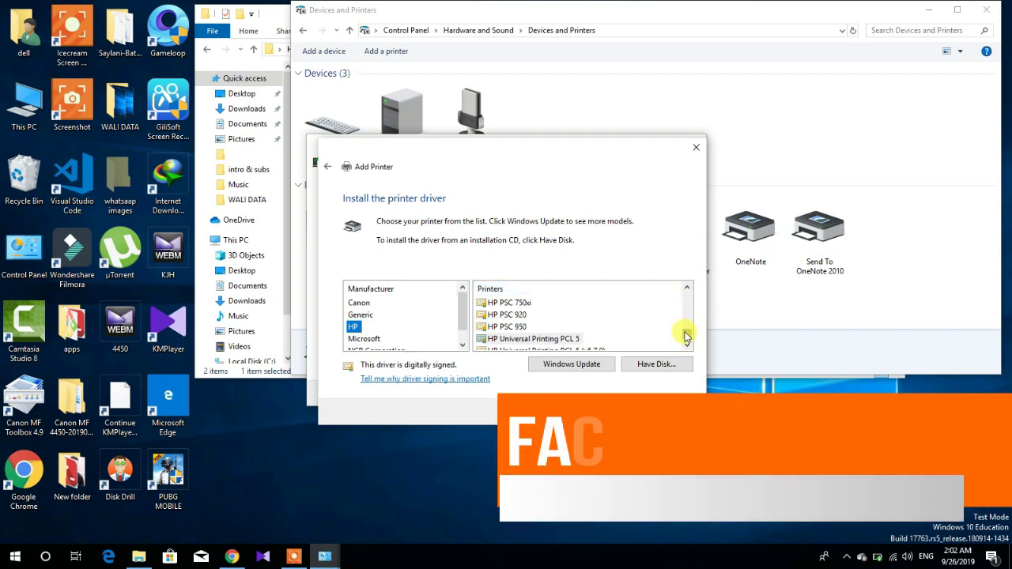
left_click(561, 339)
left_click(630, 411)
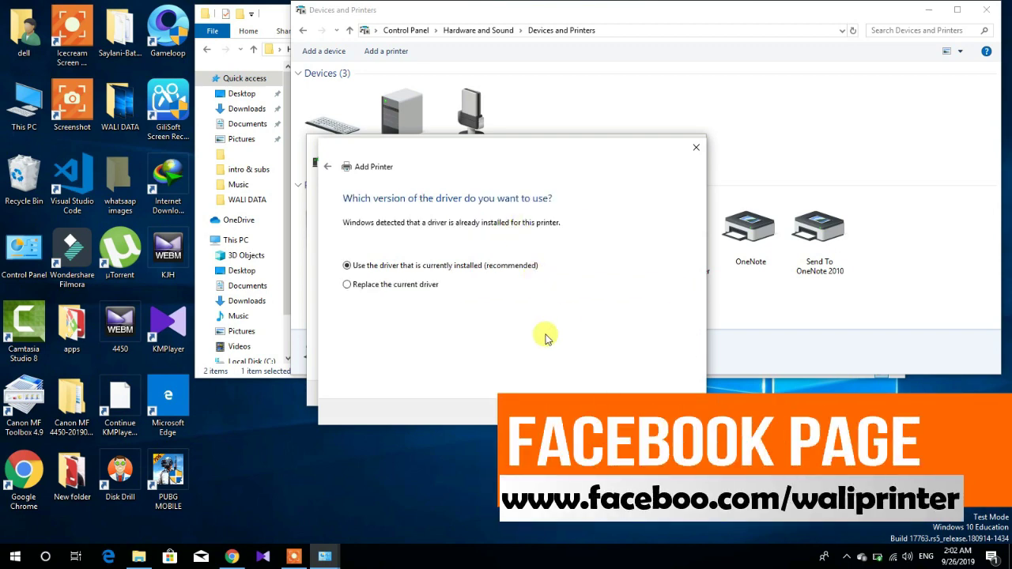
left_click(630, 411)
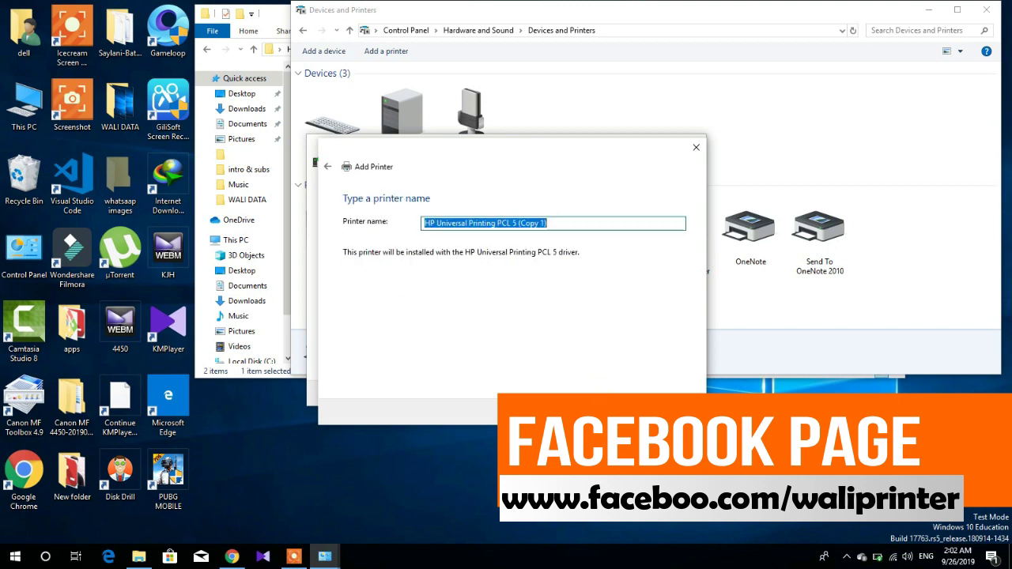
Name the printer HP LaserJet 2420 PCL 5 (Copy 1) and install it
left_click(491, 222)
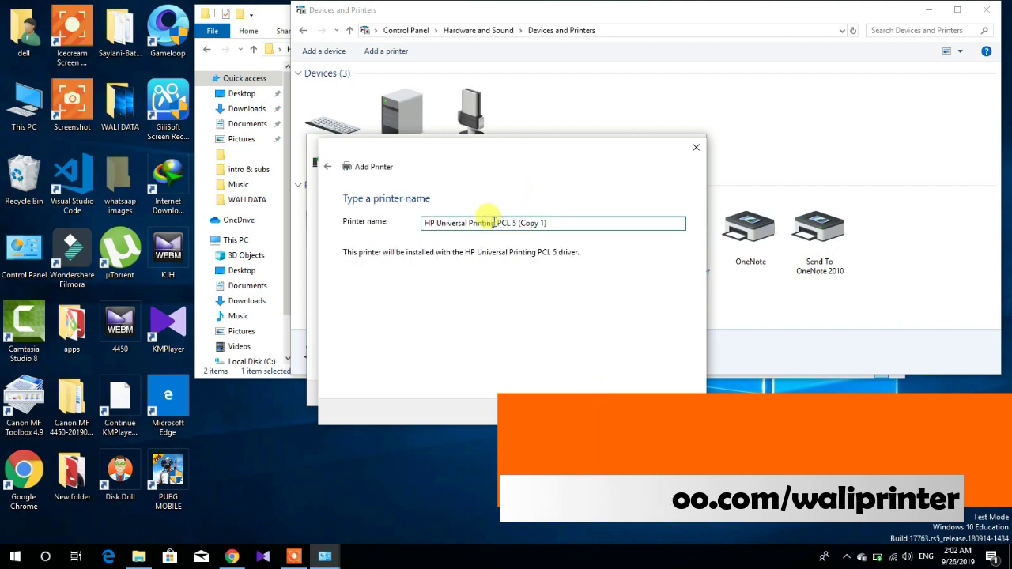
key("BackSpace")
key("BackSpace")
key("BackSpace")
key("BackSpace")
key("BackSpace")
key("BackSpace")
key("BackSpace")
key("BackSpace")
key("BackSpace")
key("BackSpace")
key("BackSpace")
key("BackSpace")
key("BackSpace")
key("BackSpace")
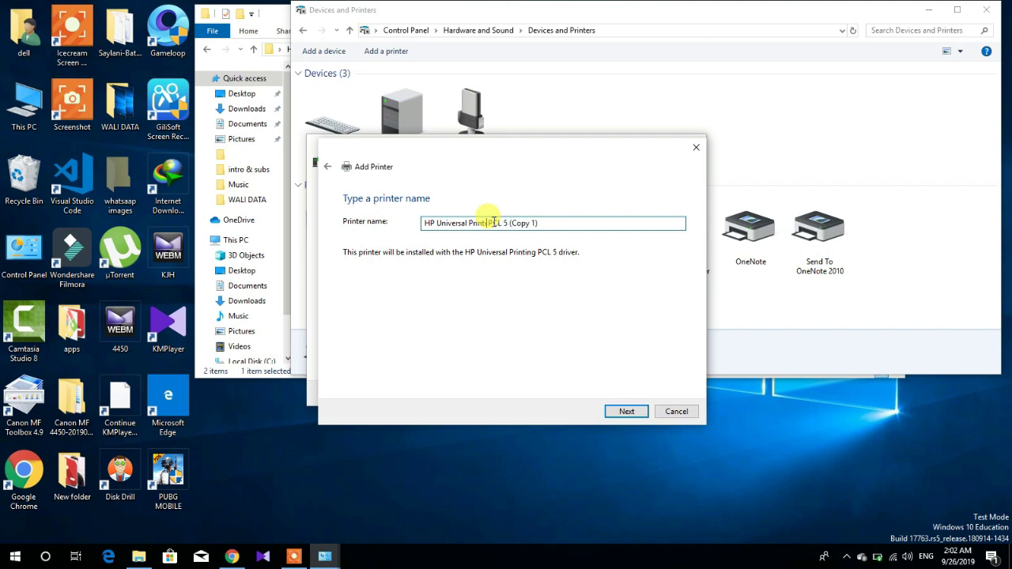
key("BackSpace")
key("BackSpace")
key("BackSpace")
key("BackSpace")
key("BackSpace")
type("Lase")
type("2420")
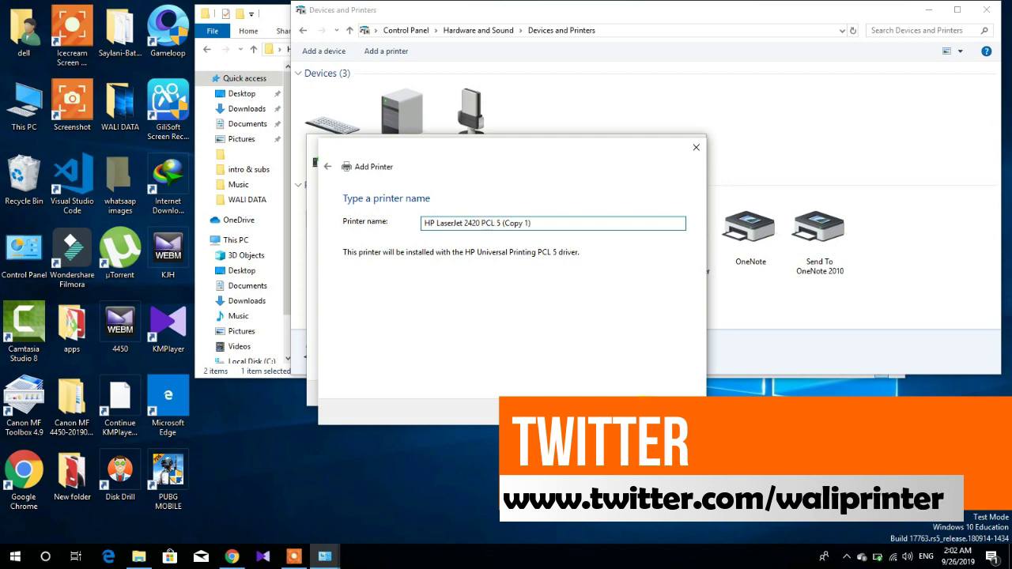
key("Return")
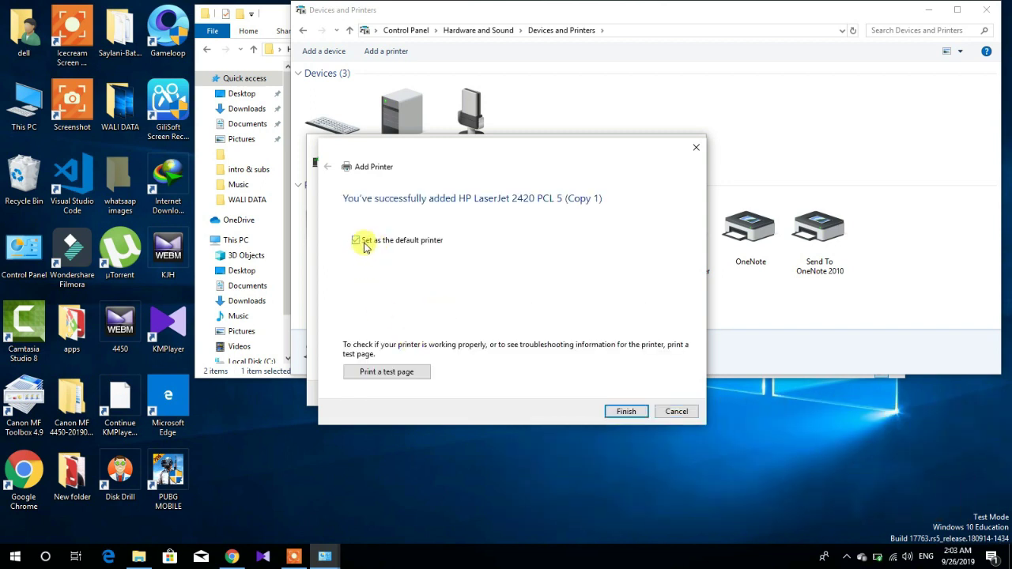
Print a test page, finish adding the default printer, and select HP LaserJet 2420 PCL 5 (Copy 1) among the printers
left_click(387, 371)
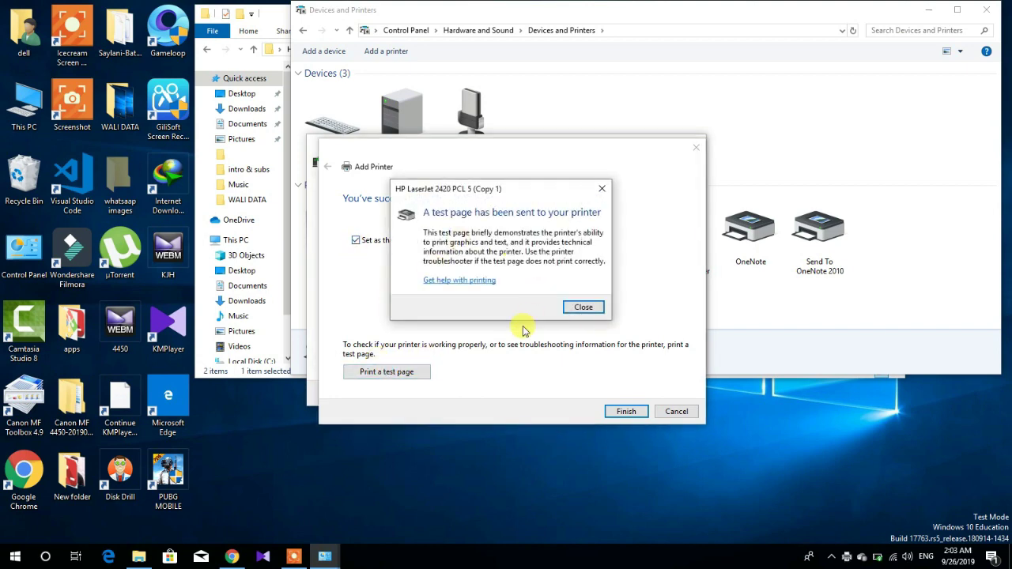
left_click(577, 306)
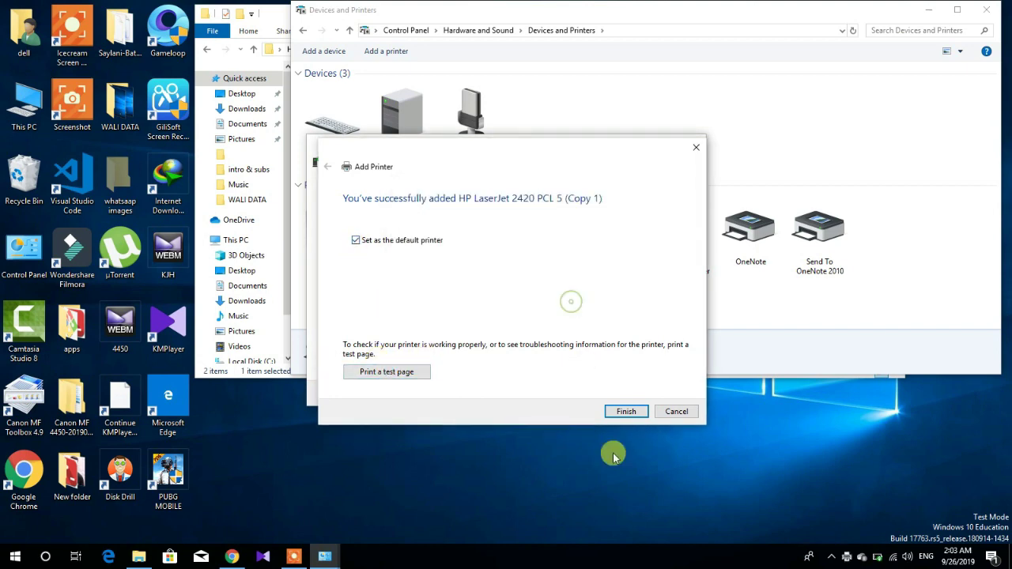
left_click(615, 409)
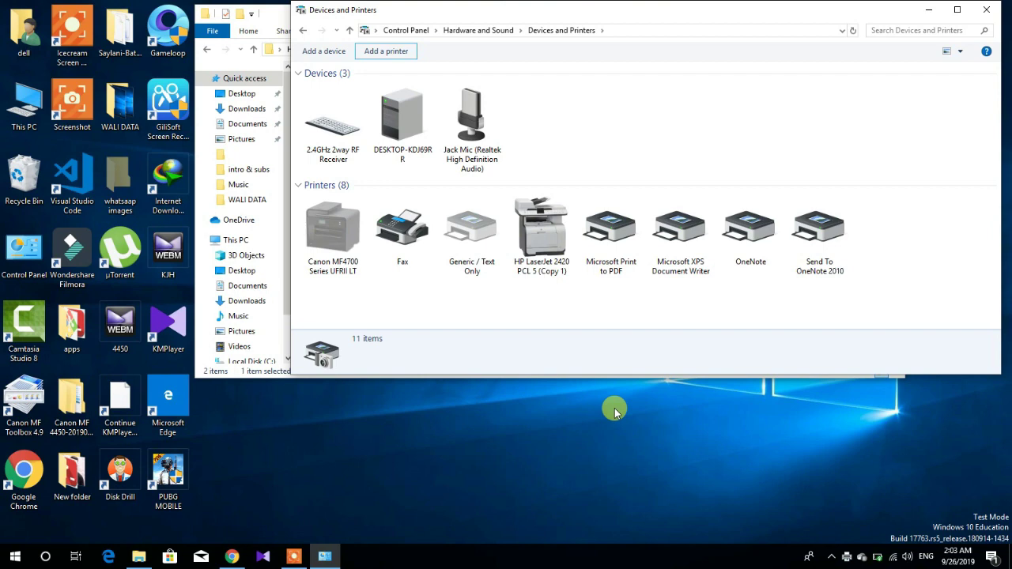
left_click(540, 245)
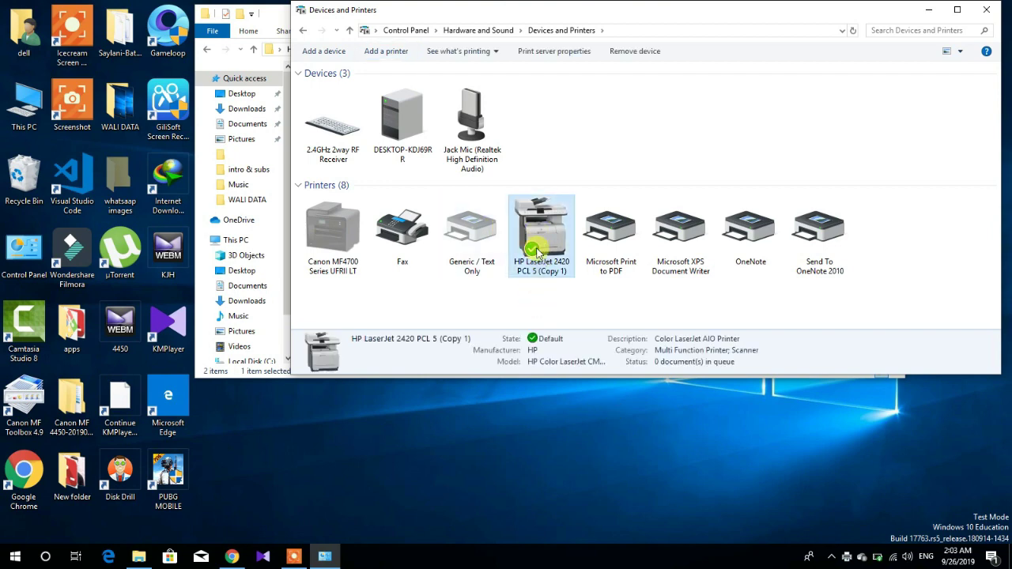